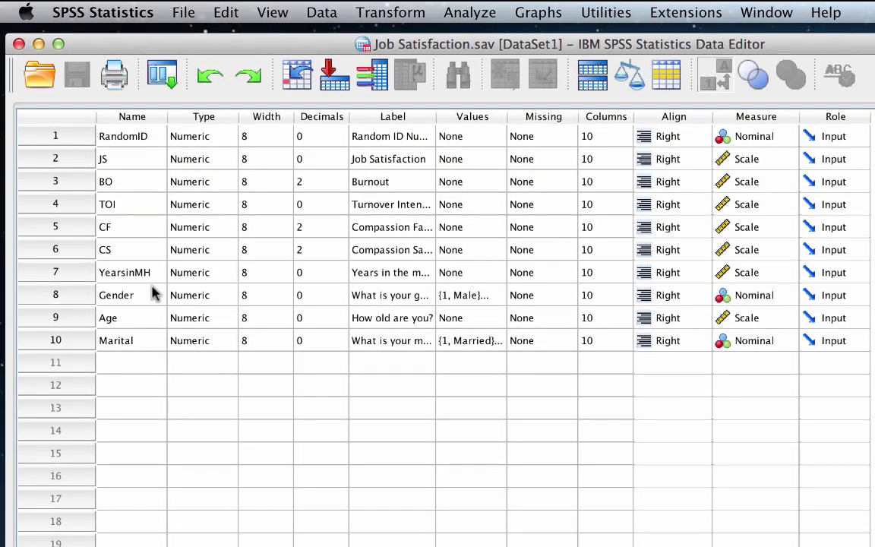
Step: Start Explore with Job Satisfaction as the dependent variable and gender as the factor
left_click(490, 14)
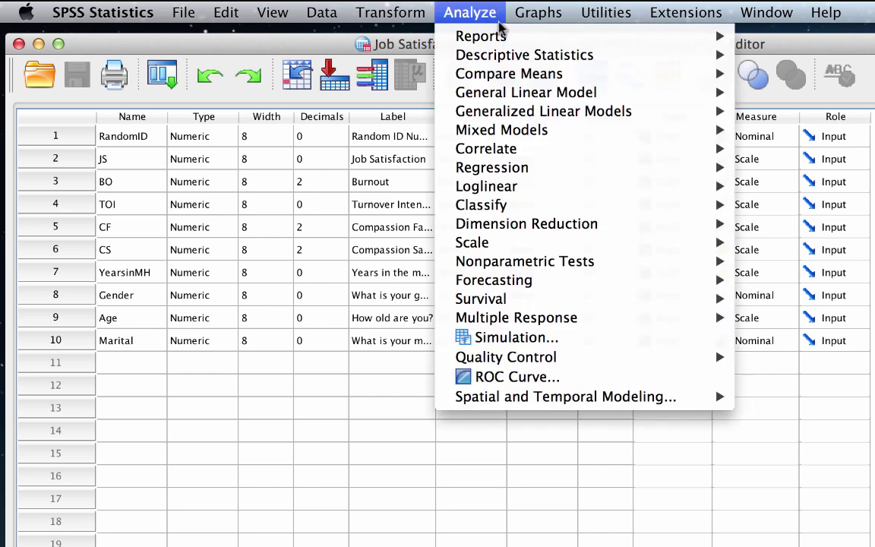
mouse_move(627, 64)
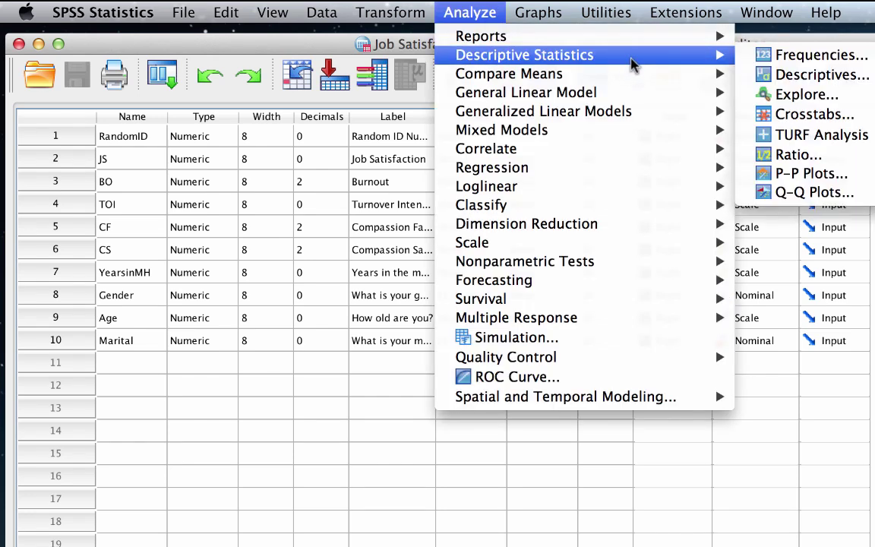
left_click(820, 95)
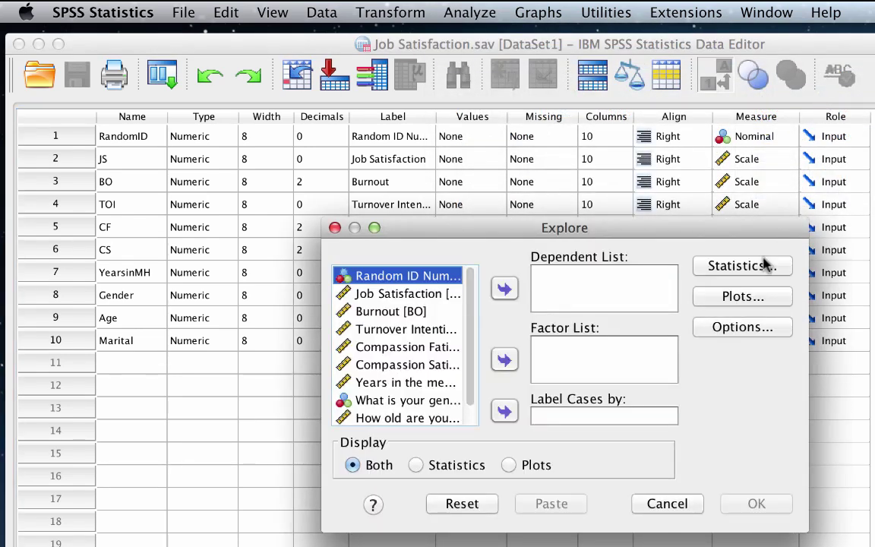
left_click(415, 296)
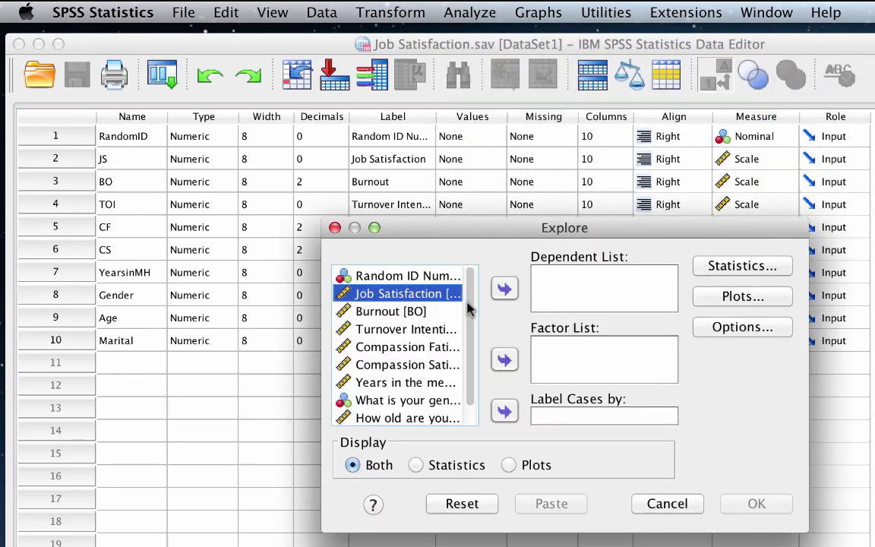
left_click(504, 288)
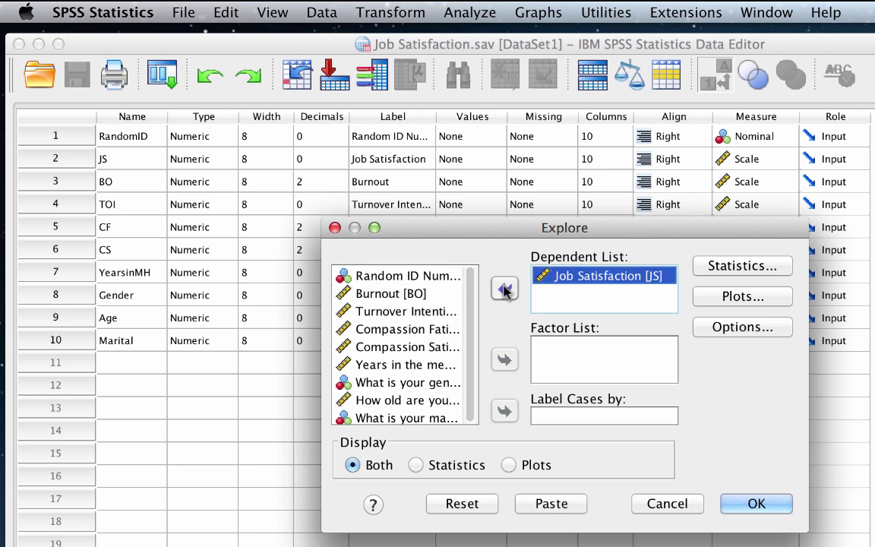
left_click(430, 386)
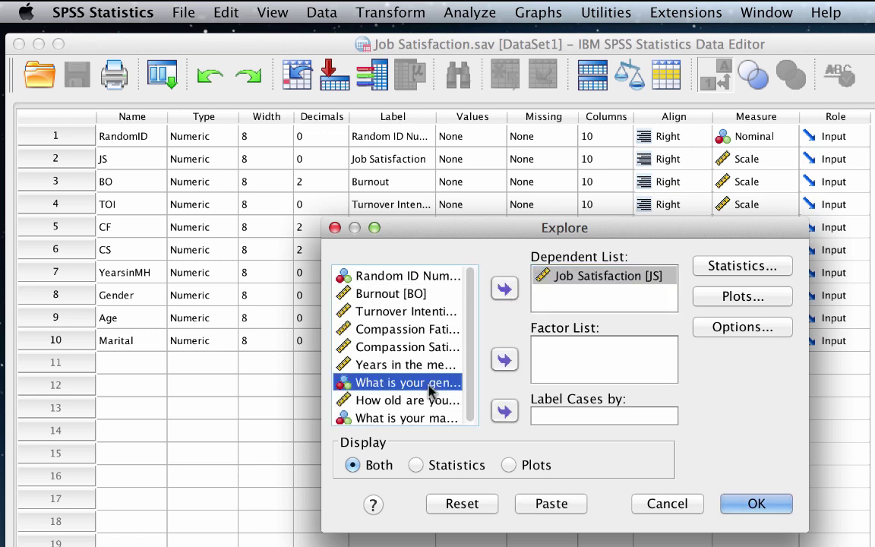
left_click(504, 360)
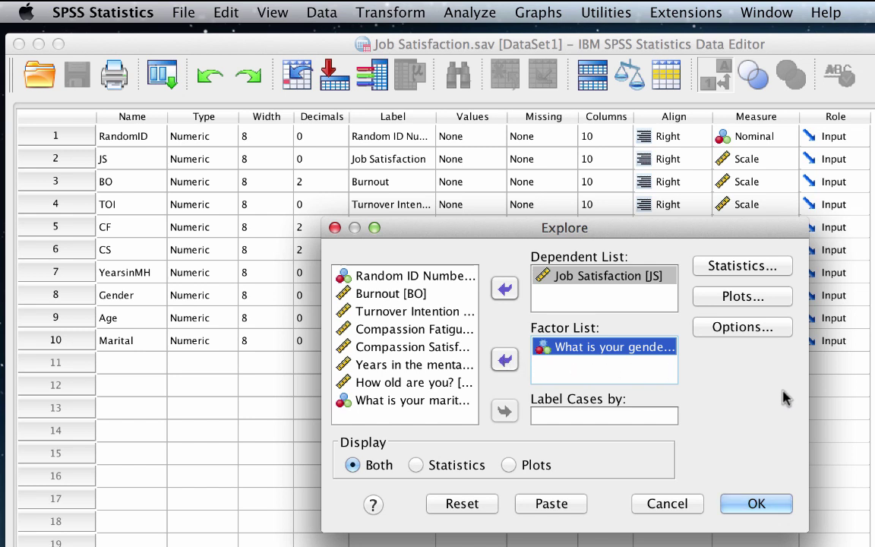
Step: Set Explore plots to no boxplots, no stem-and-leaf, and an untransformed Levene test
left_click(763, 299)
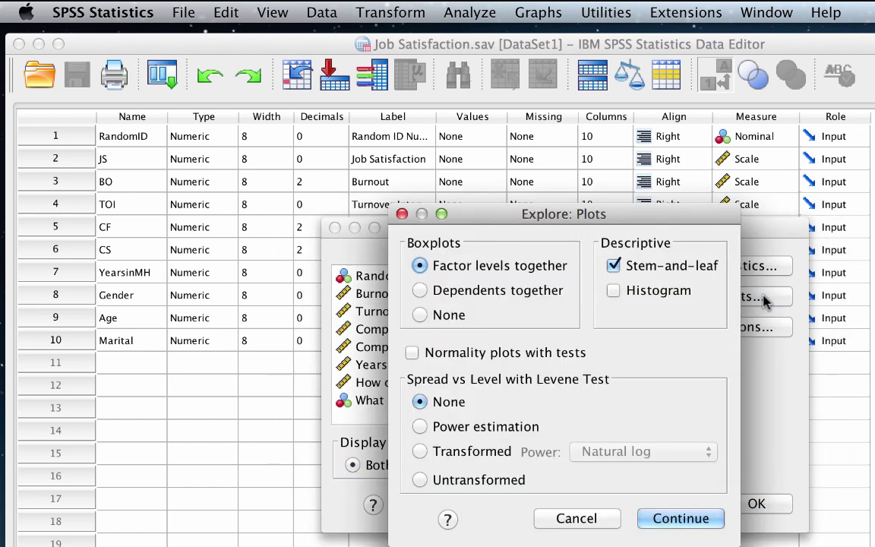
left_click(441, 318)
left_click(614, 265)
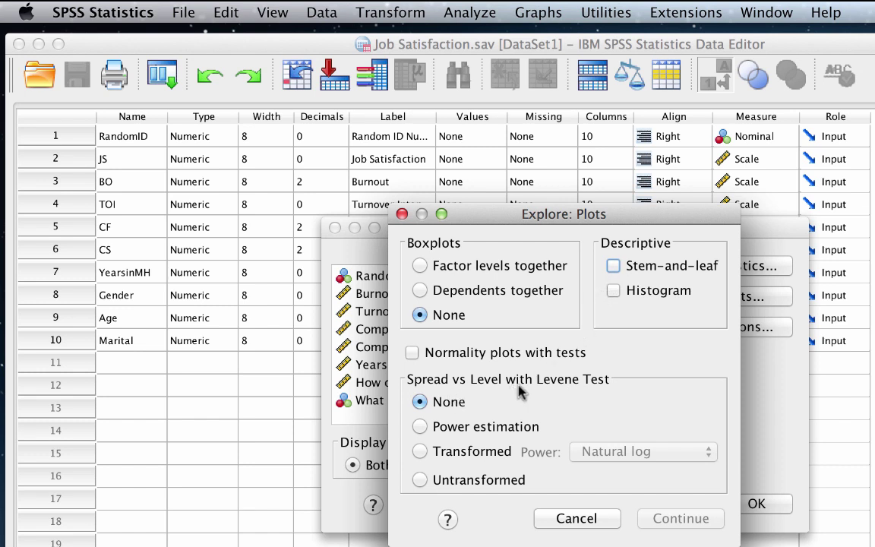
left_click(480, 482)
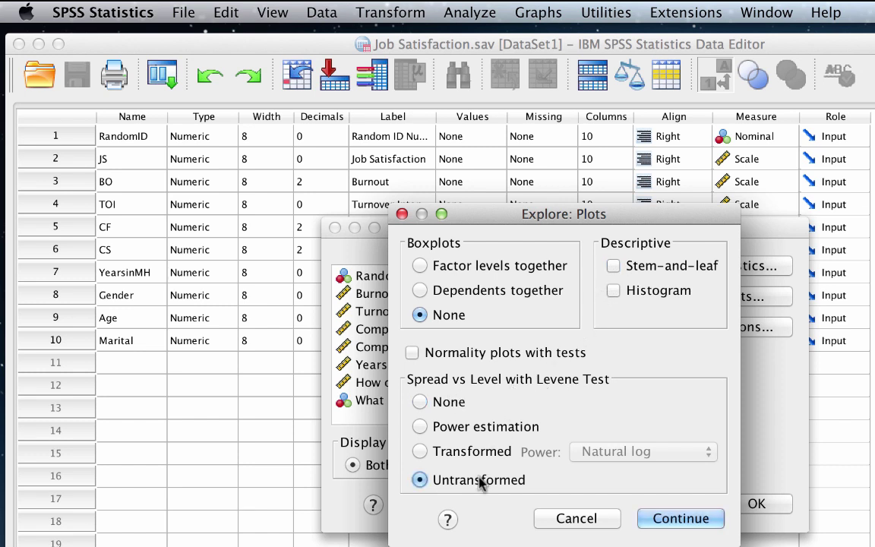
left_click(674, 519)
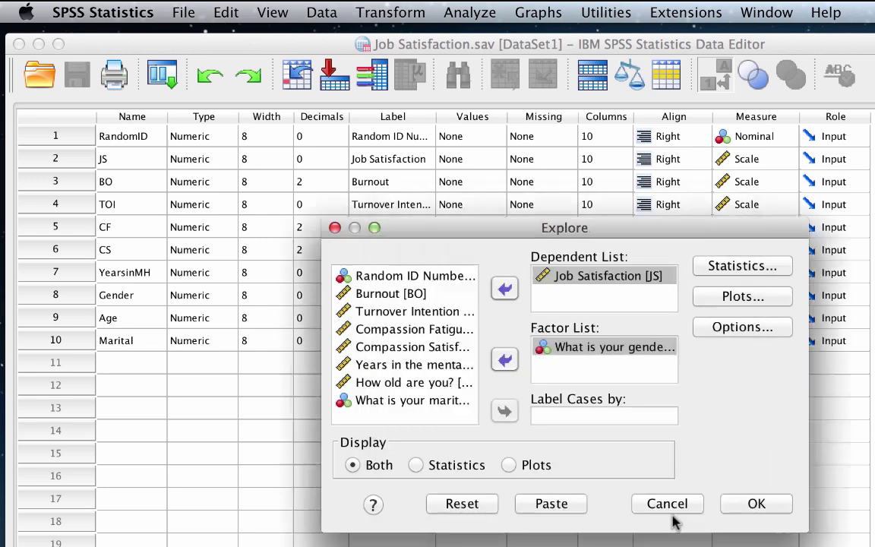
Step: Run Explore and scroll the output to the Test of Homogeneity of Variance table (Levene Sig. .822)
left_click(755, 505)
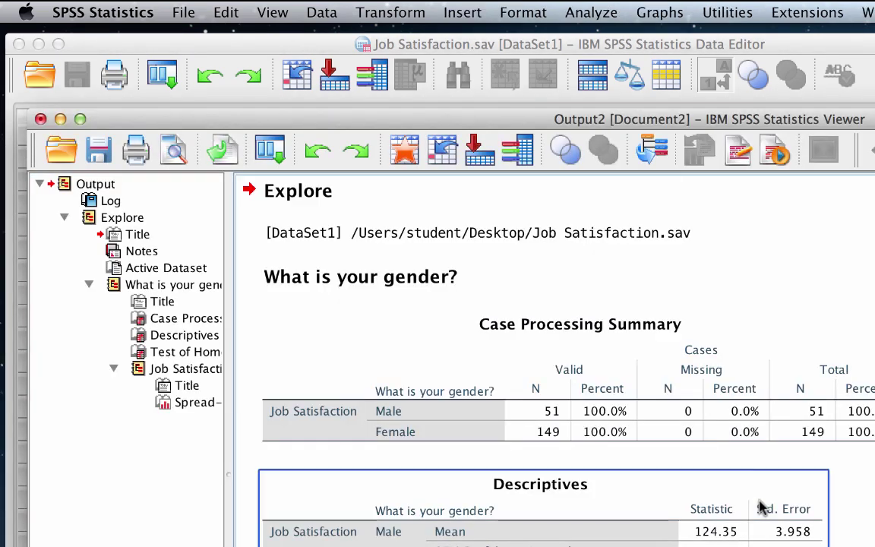
left_click_drag(719, 122, 697, 50)
left_click(681, 427)
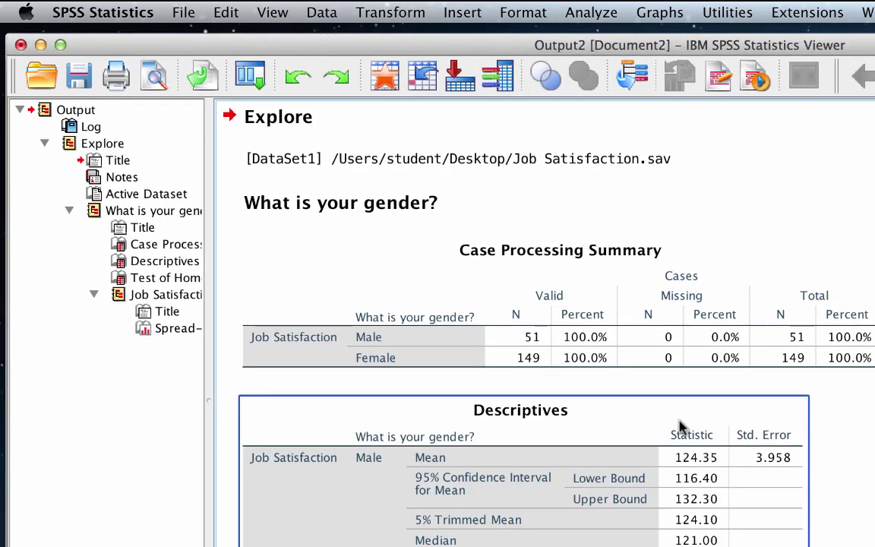
scroll(681, 428, "down", 20)
left_click(681, 427)
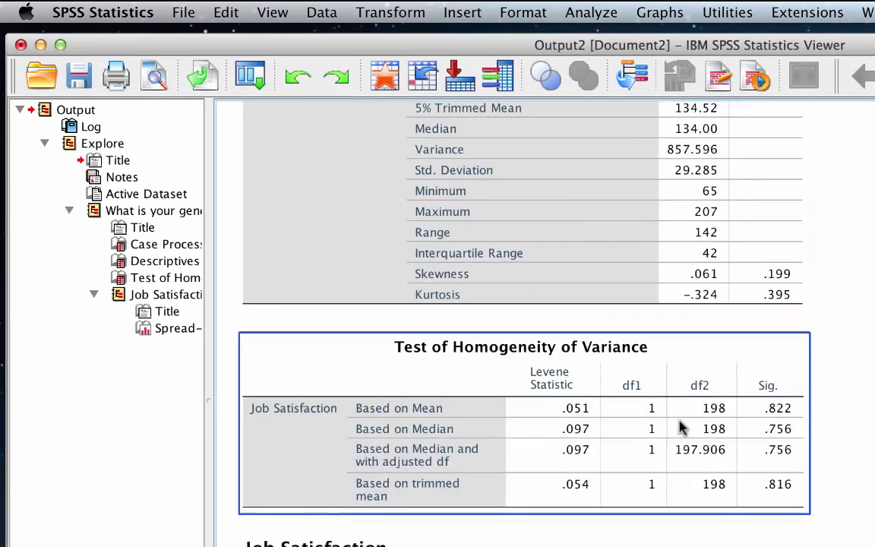
scroll(680, 428, "down", 2)
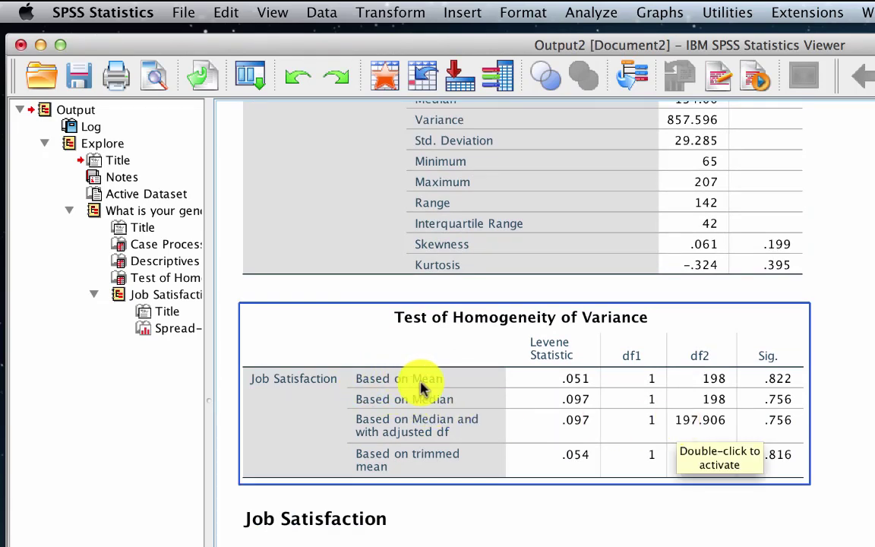
left_click(751, 330)
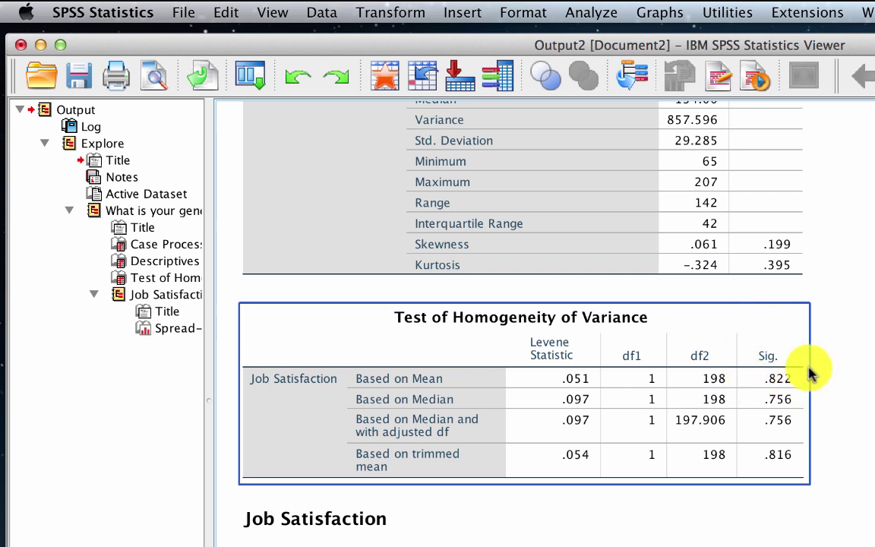
left_click(829, 384)
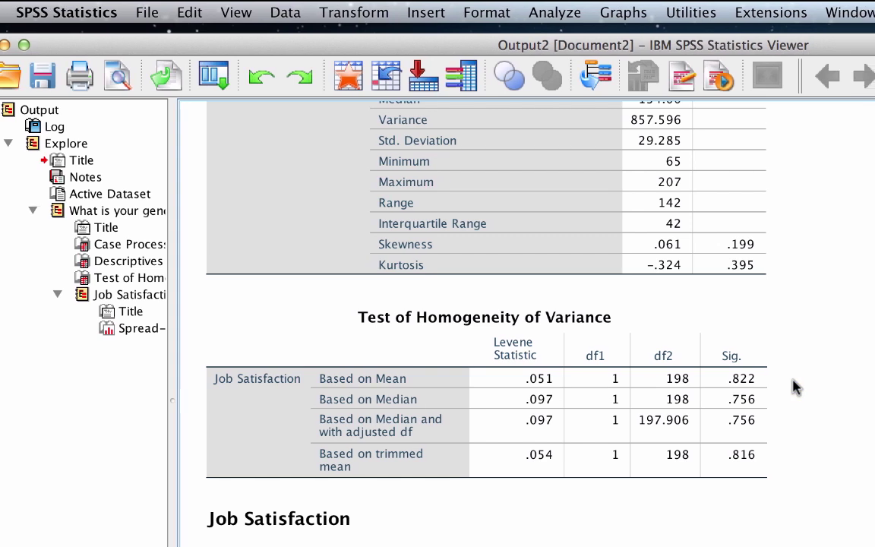
Step: Set up an Independent-Samples T Test with Job Satisfaction as test variable and gender as grouping variable
left_click(410, 12)
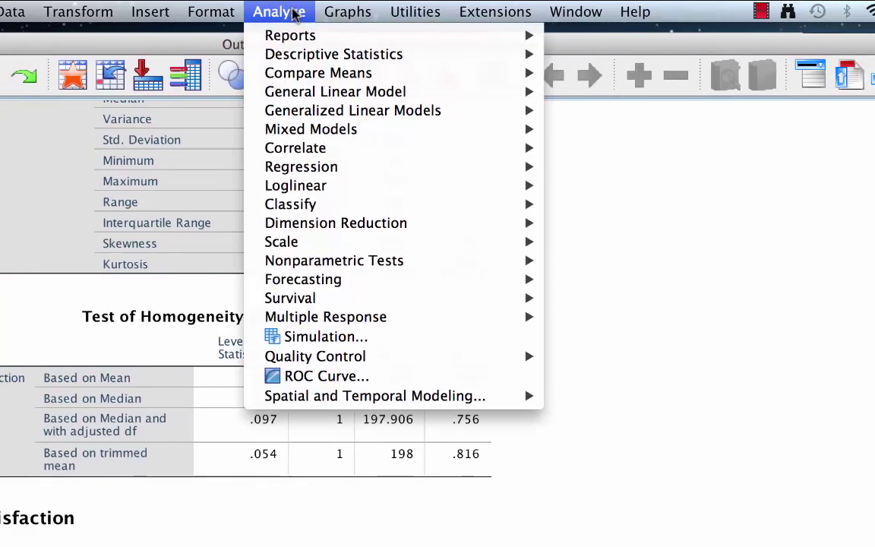
mouse_move(447, 85)
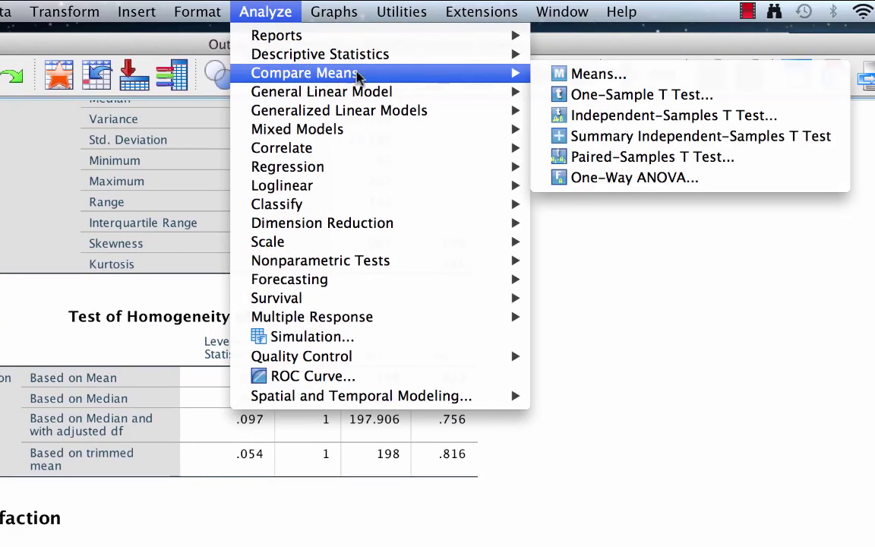
left_click(679, 115)
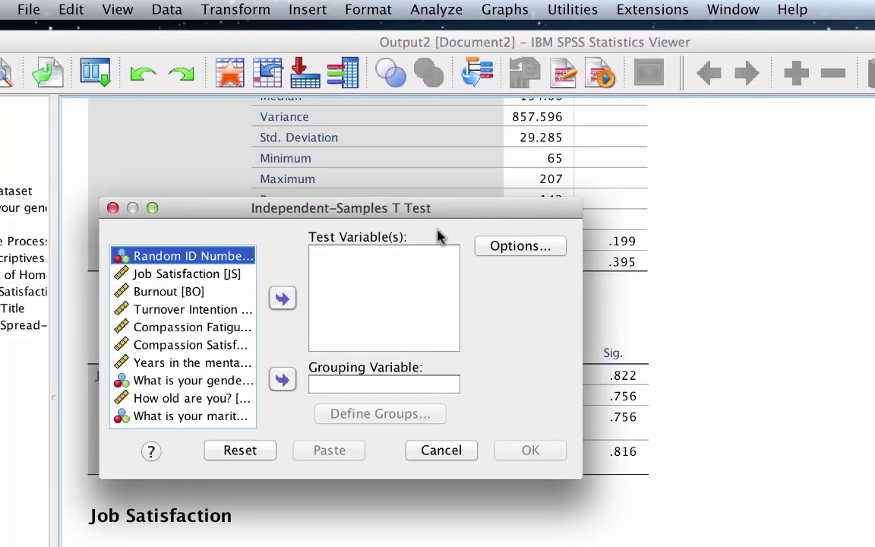
left_click(222, 270)
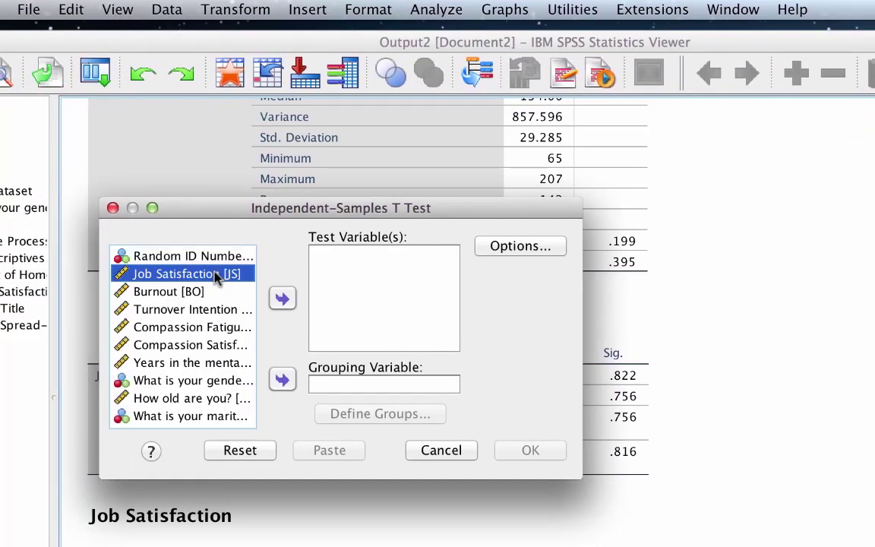
left_click(282, 299)
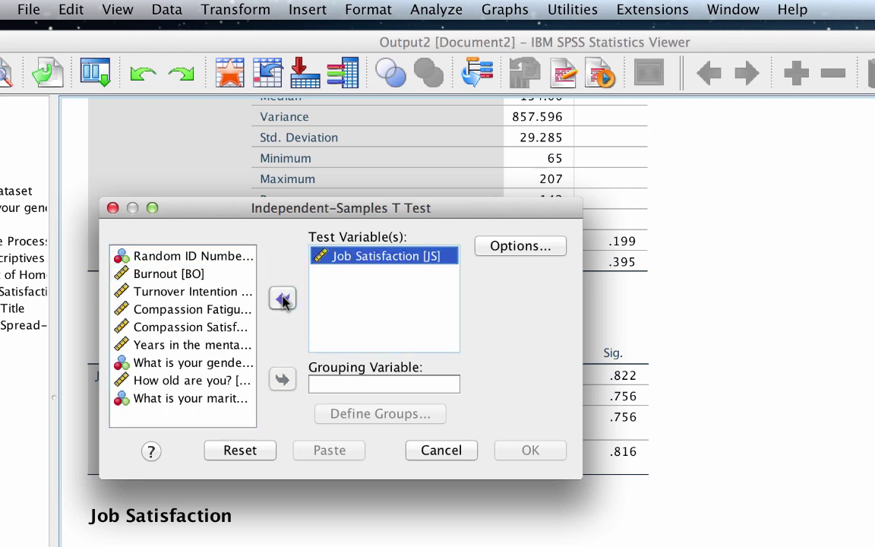
left_click(216, 363)
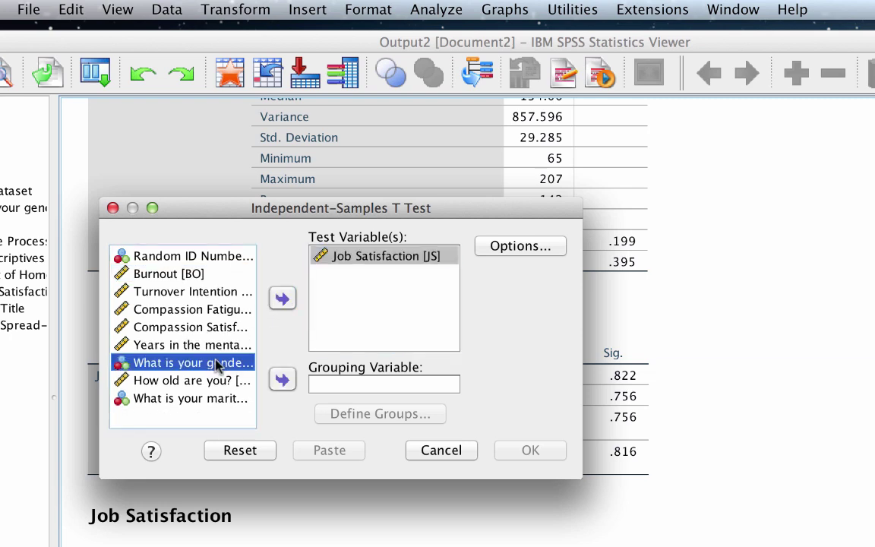
left_click(282, 380)
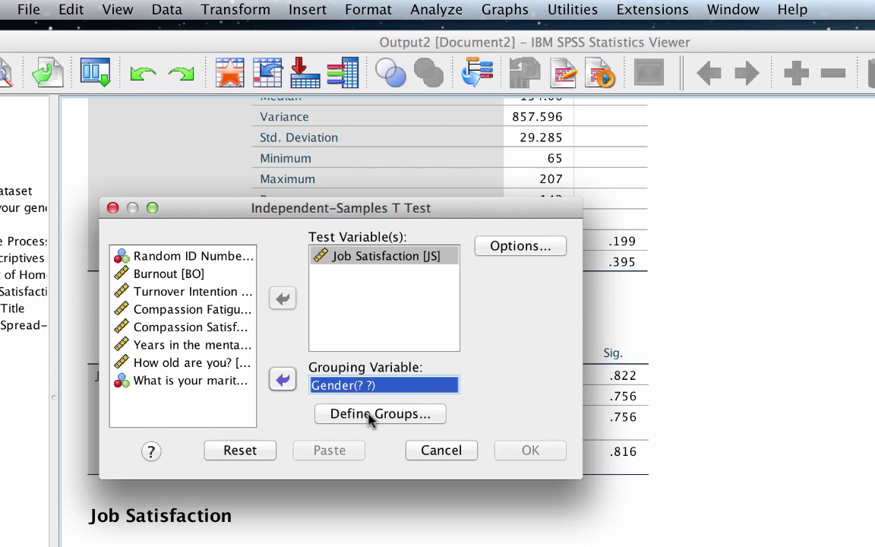
Step: Define the gender groups as 1 and 2 and run the t test
left_click(394, 422)
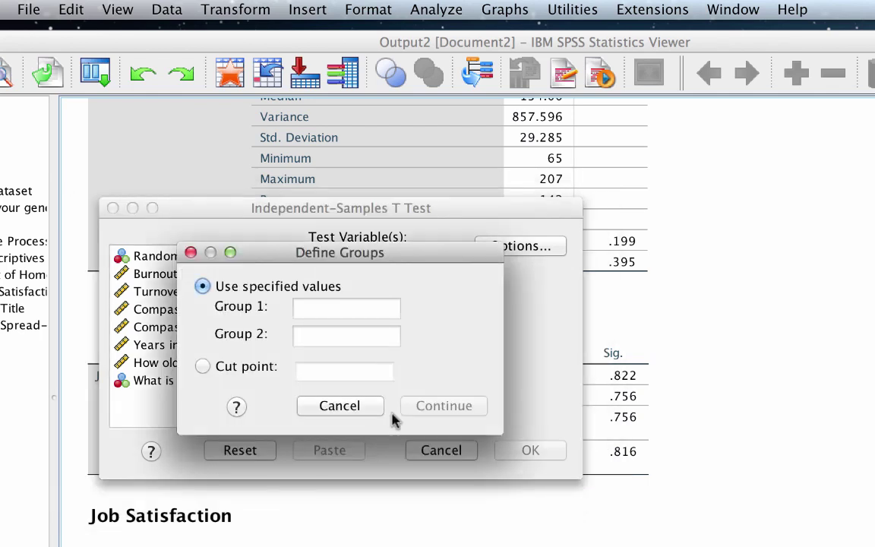
left_click(328, 309)
type("1")
left_click(329, 337)
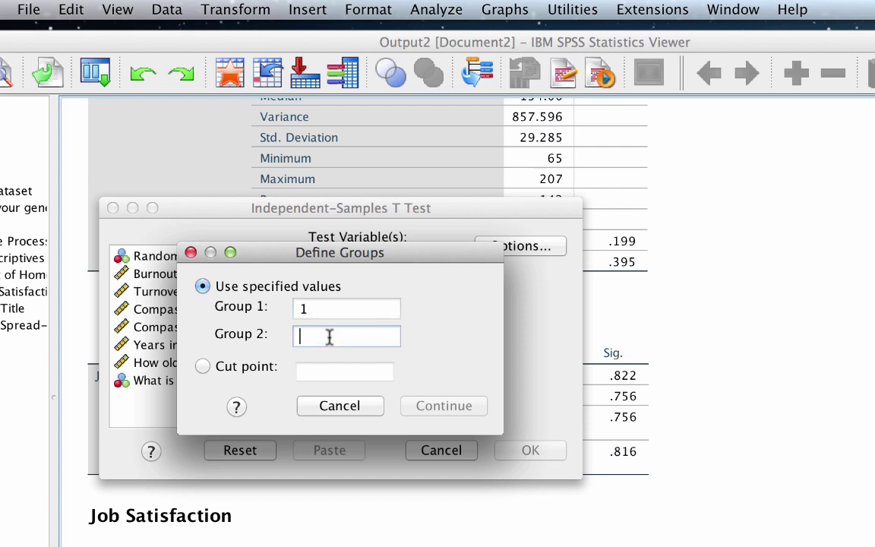
type("2")
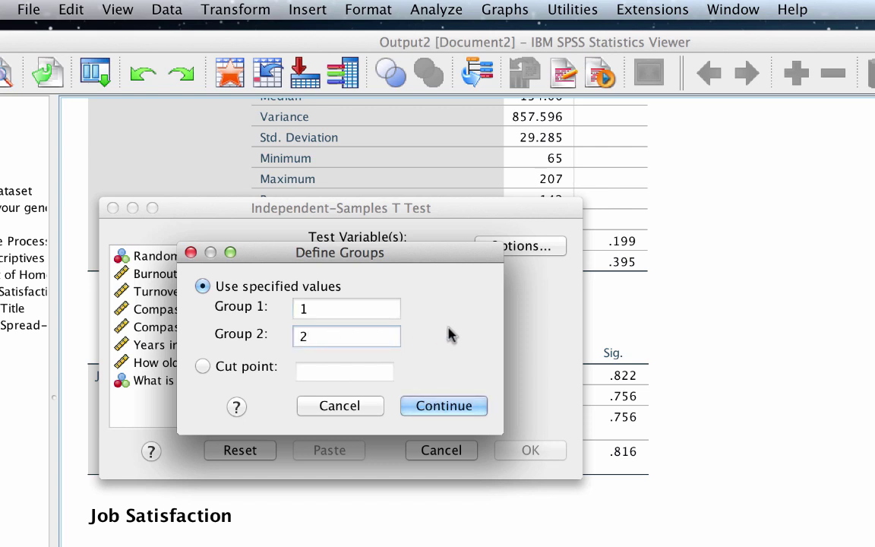
left_click(451, 406)
left_click(530, 450)
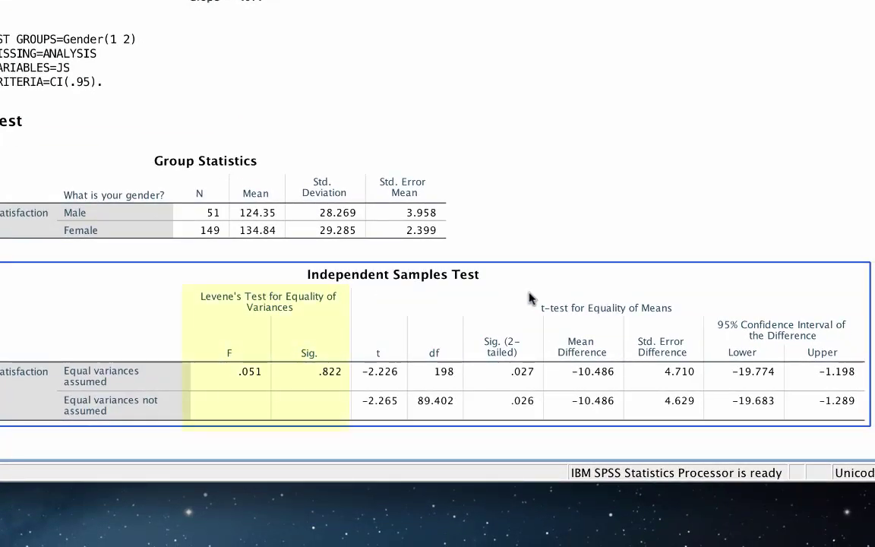
left_click(591, 250)
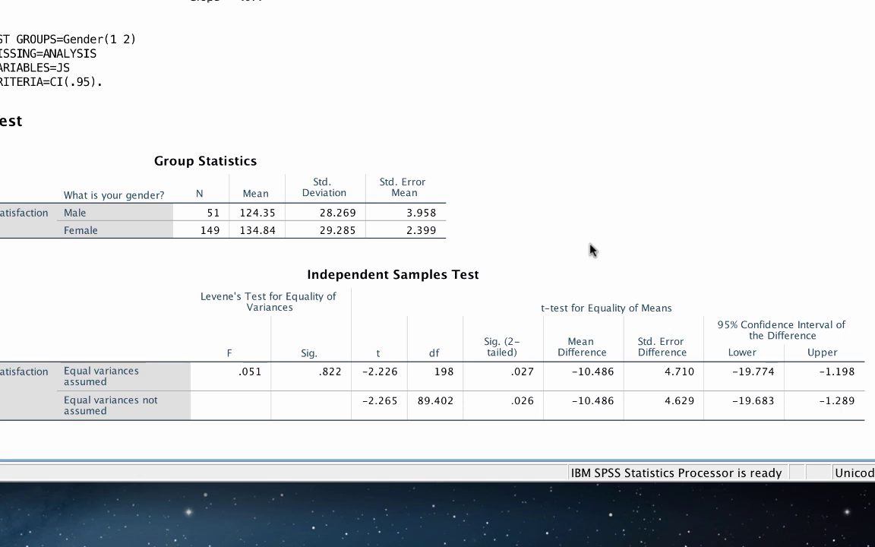
left_click(341, 275)
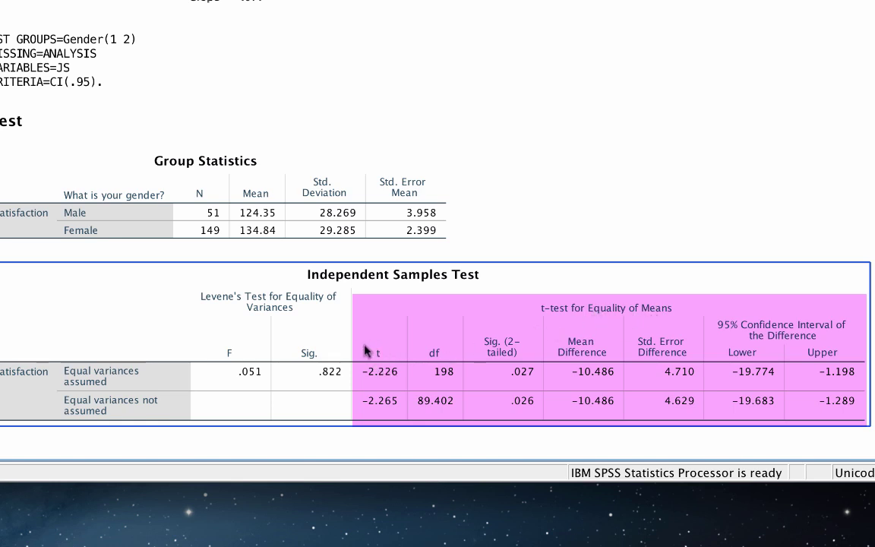
left_click(537, 243)
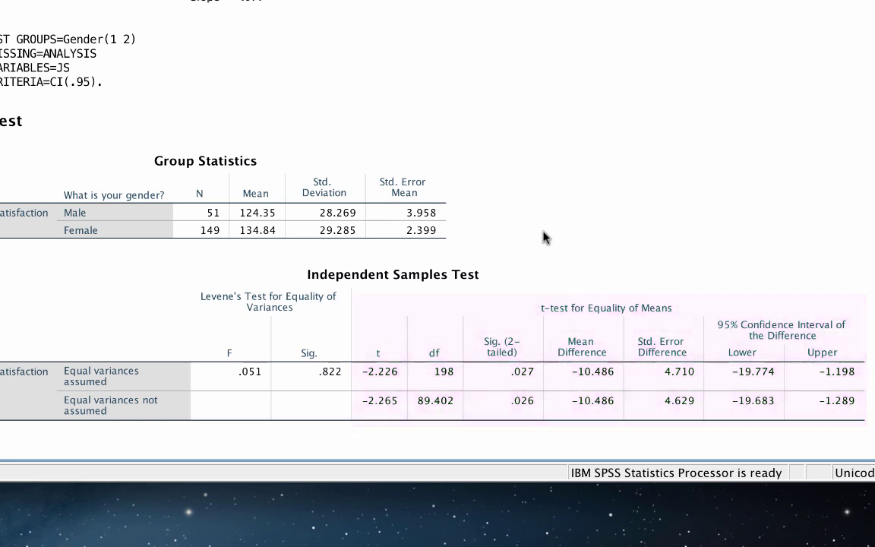
left_click(489, 265)
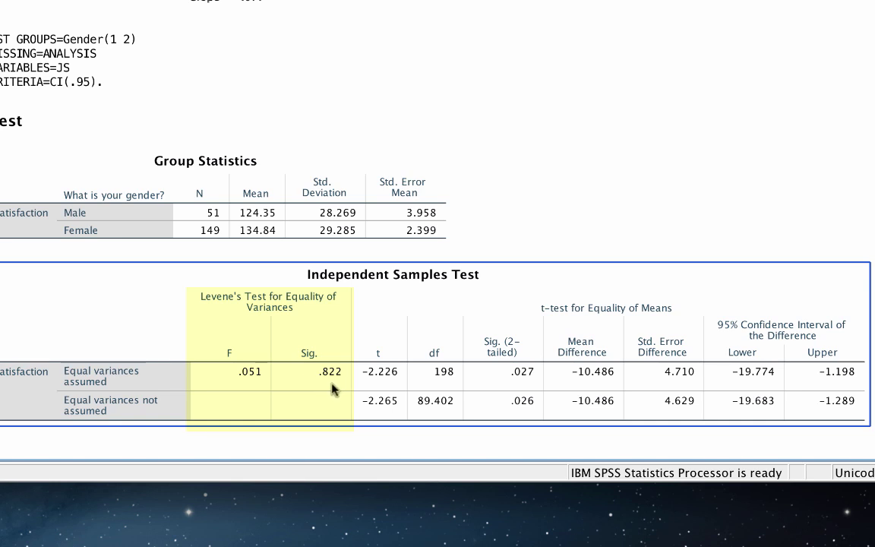
left_click(348, 441)
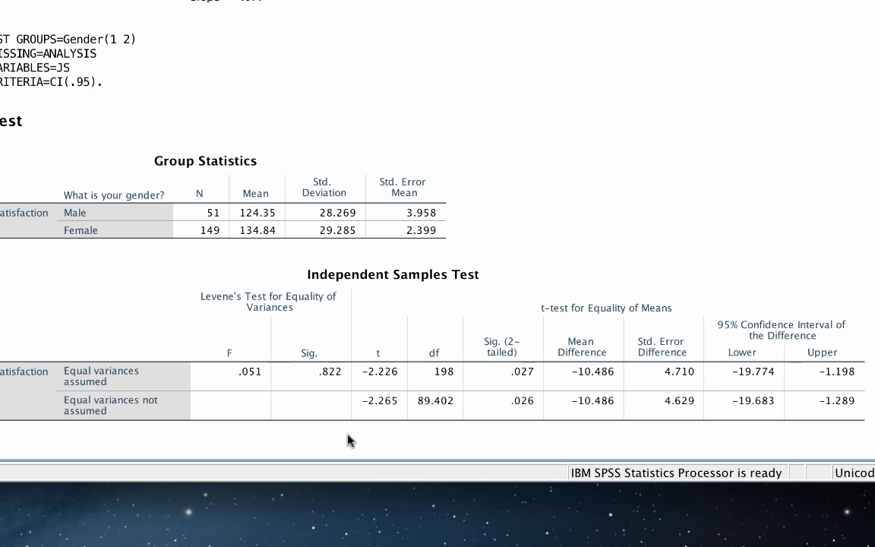
scroll(349, 440, "up", 15)
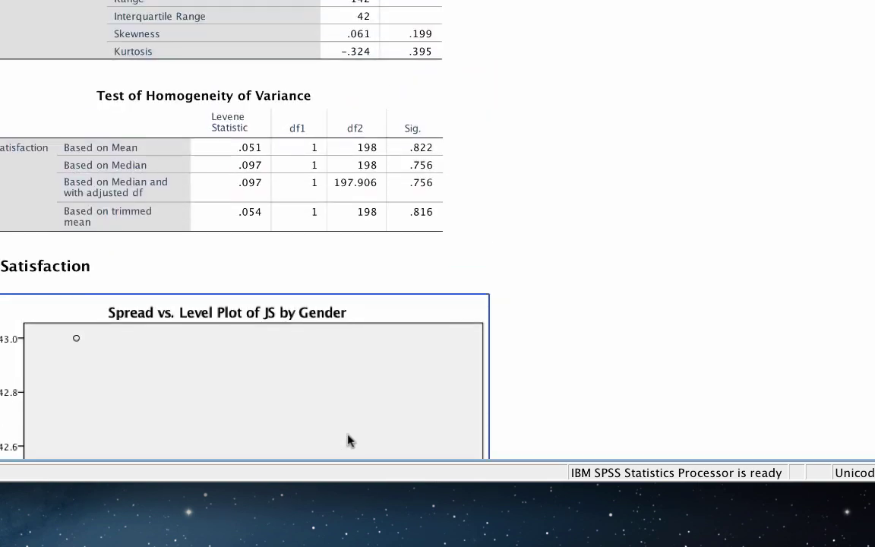
left_click(280, 204)
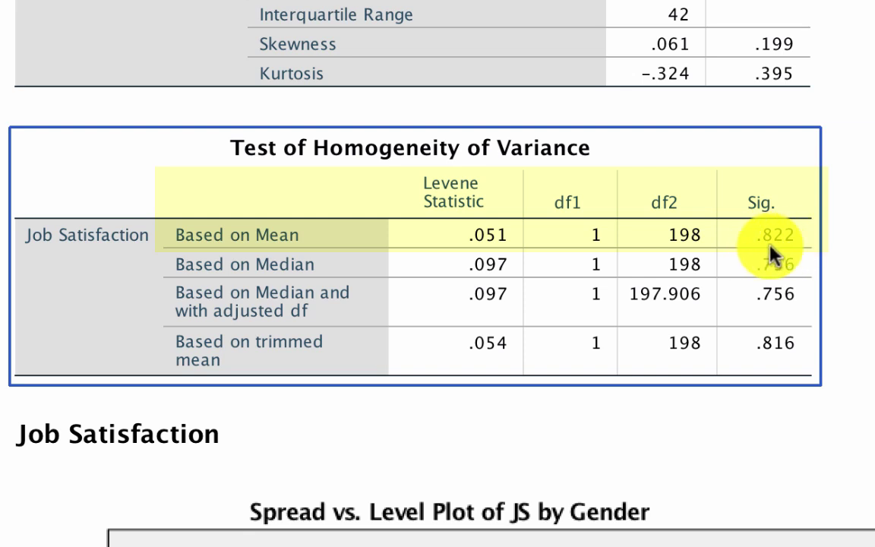
left_click(835, 250)
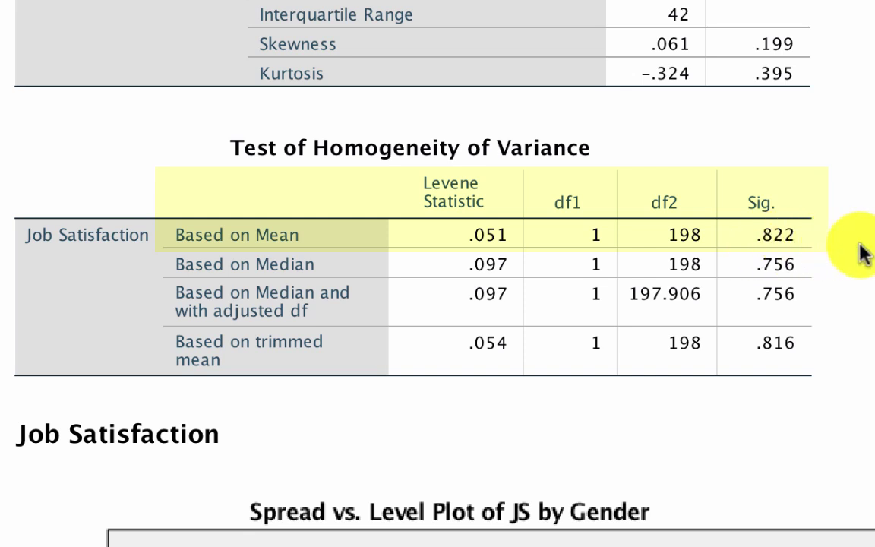
left_click(672, 224)
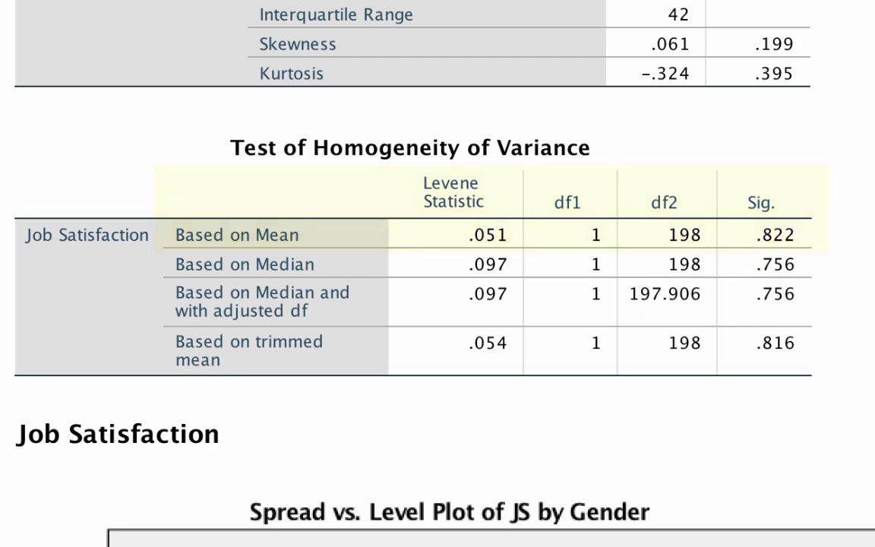
scroll(437, 303, "down", 1)
scroll(865, 229, "down", 15)
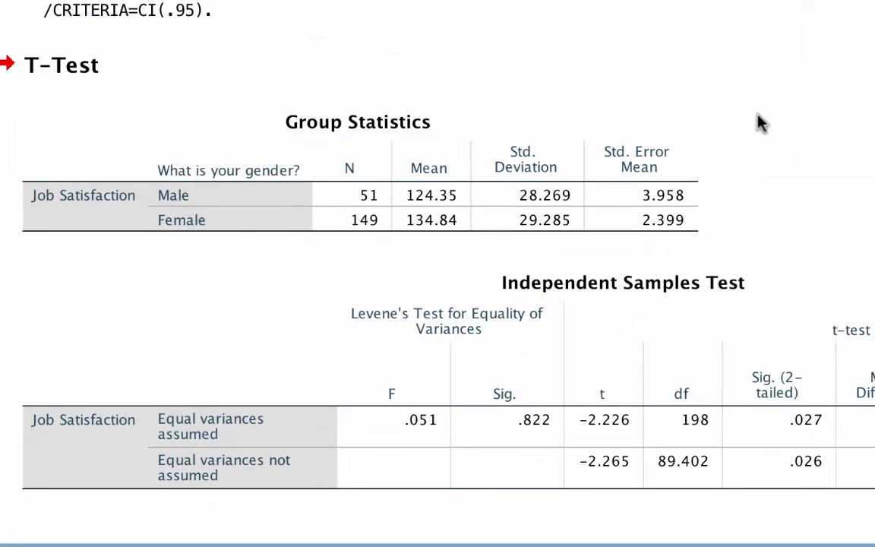
left_click(748, 285)
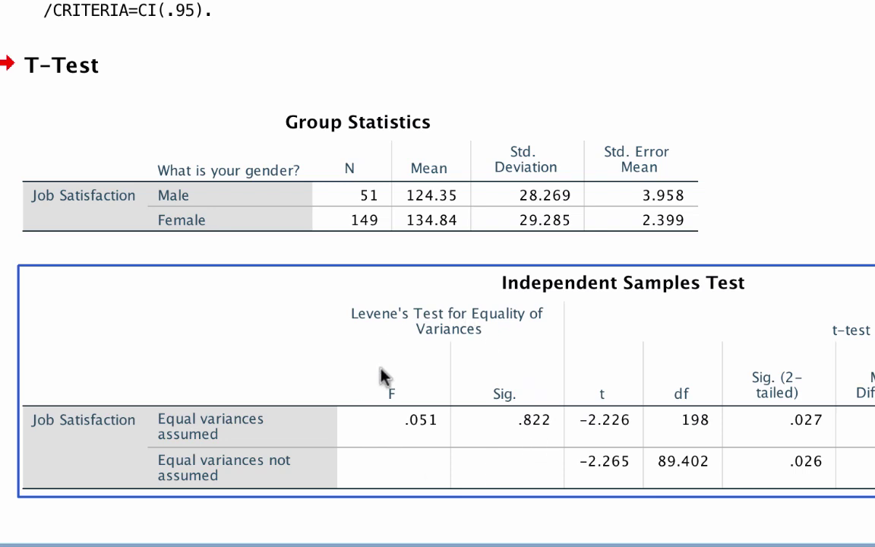
left_click(767, 260)
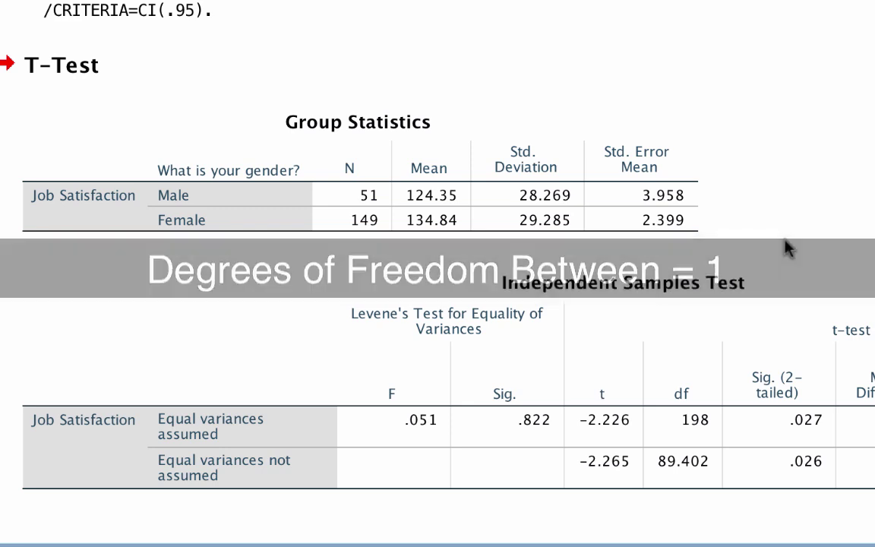
left_click(700, 339)
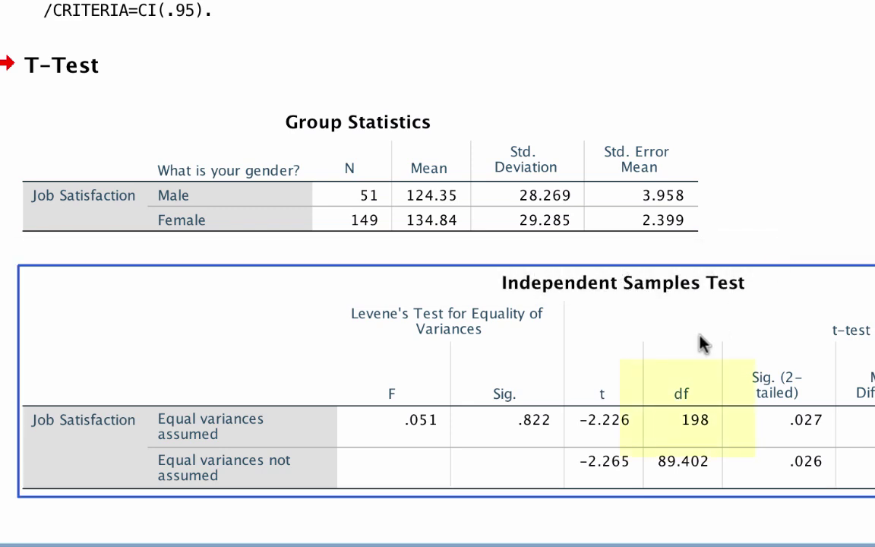